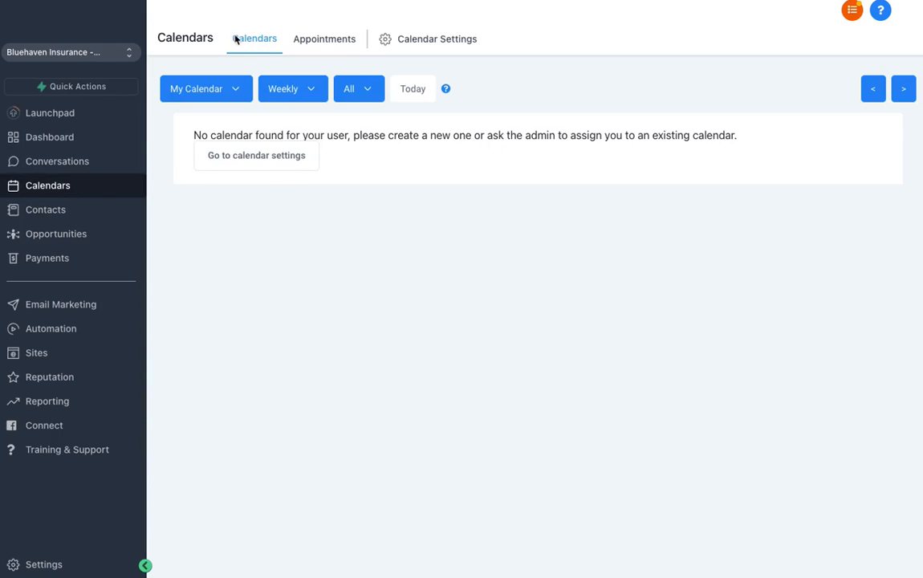
Step: Check the calendar filter and switch the calendar view from weekly to Monthly
left_click(236, 93)
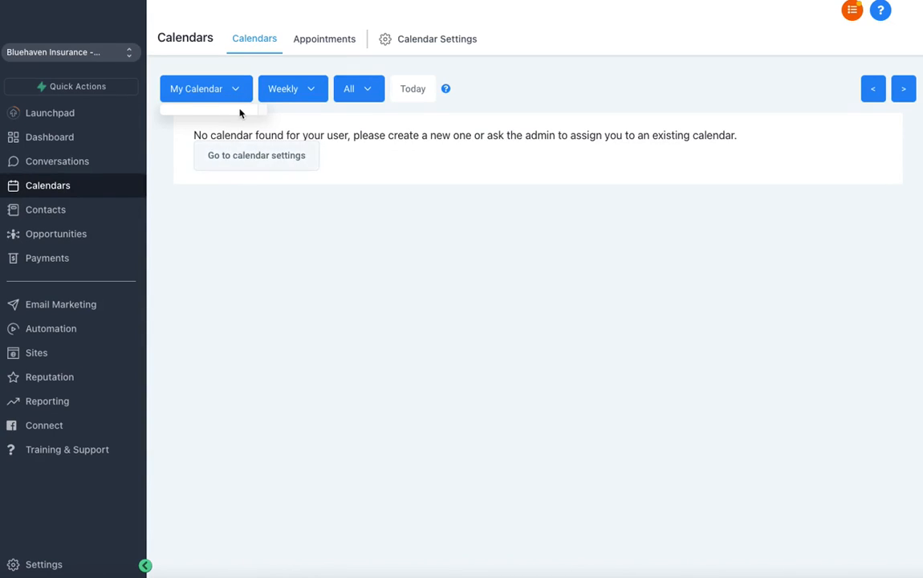
left_click(317, 91)
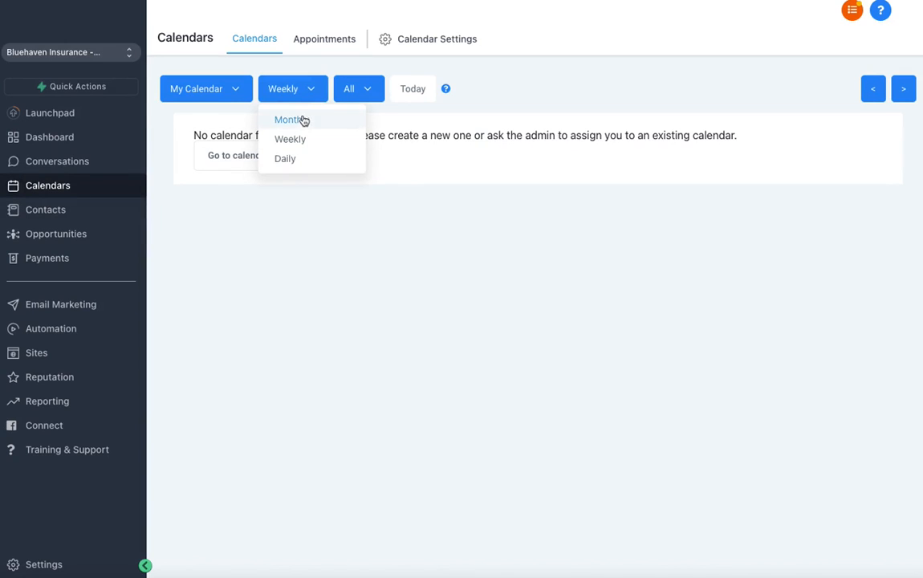
left_click(309, 121)
left_click(311, 96)
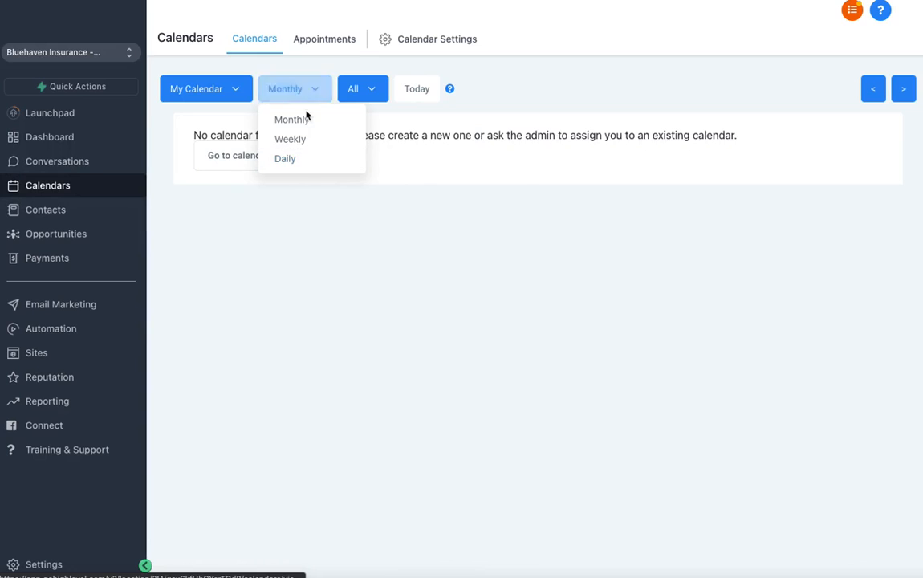
left_click(323, 45)
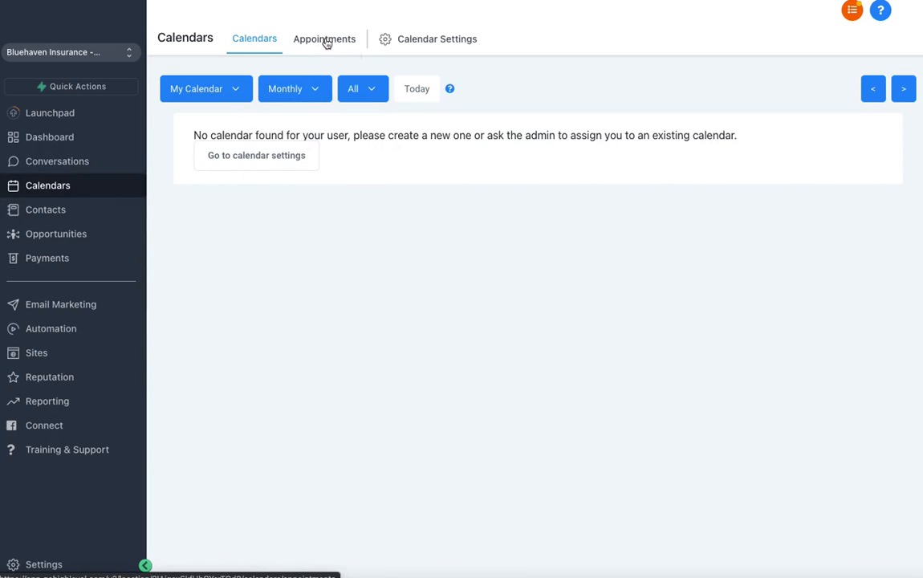
Step: View the Appointments list and open the Calendar Settings page
left_click(323, 42)
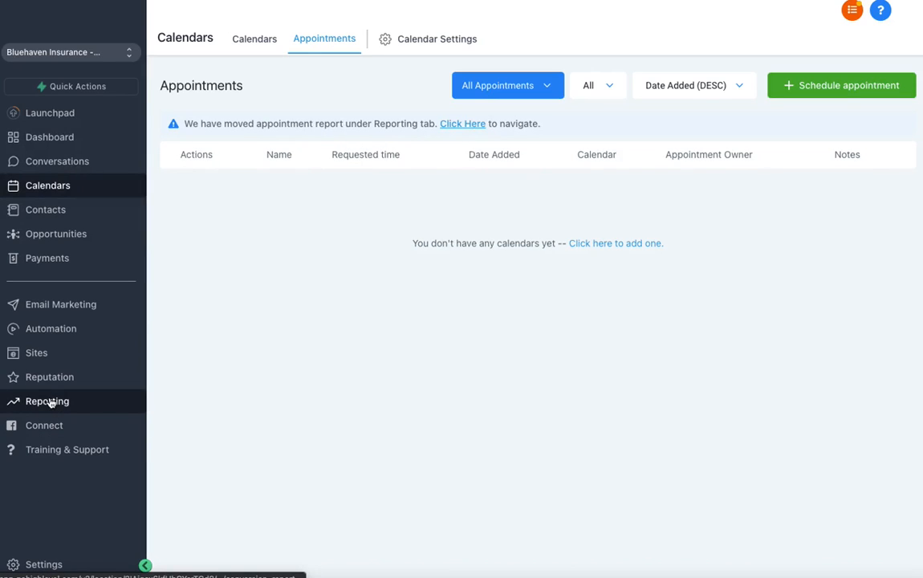
left_click(409, 44)
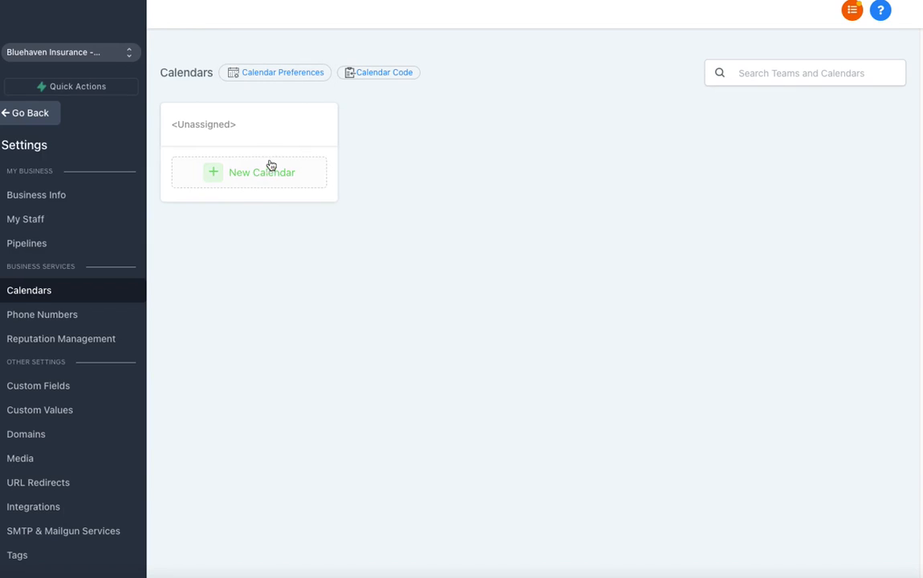
Step: Review the start day and widget language options in the Calendar Preferences, closing them without saving
left_click(270, 79)
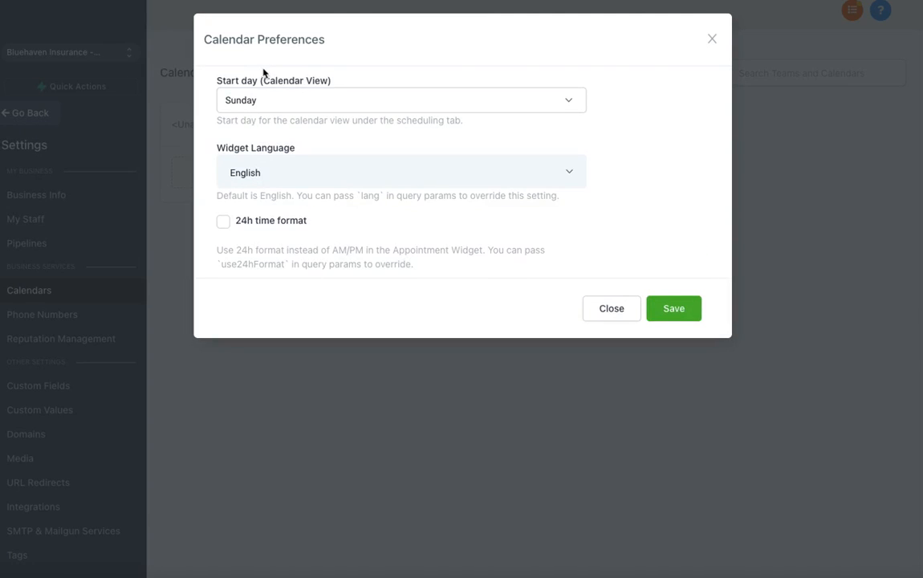
left_click(272, 101)
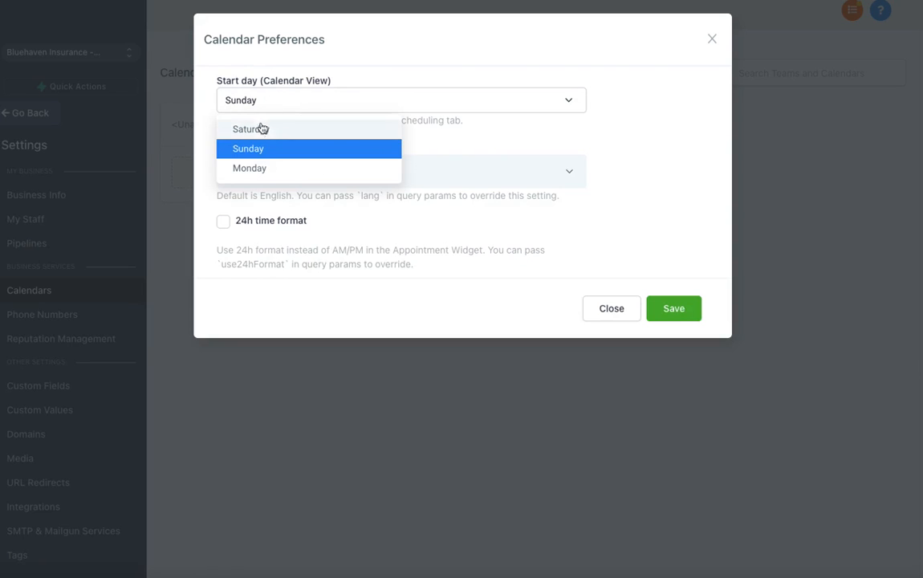
left_click(467, 138)
left_click(308, 172)
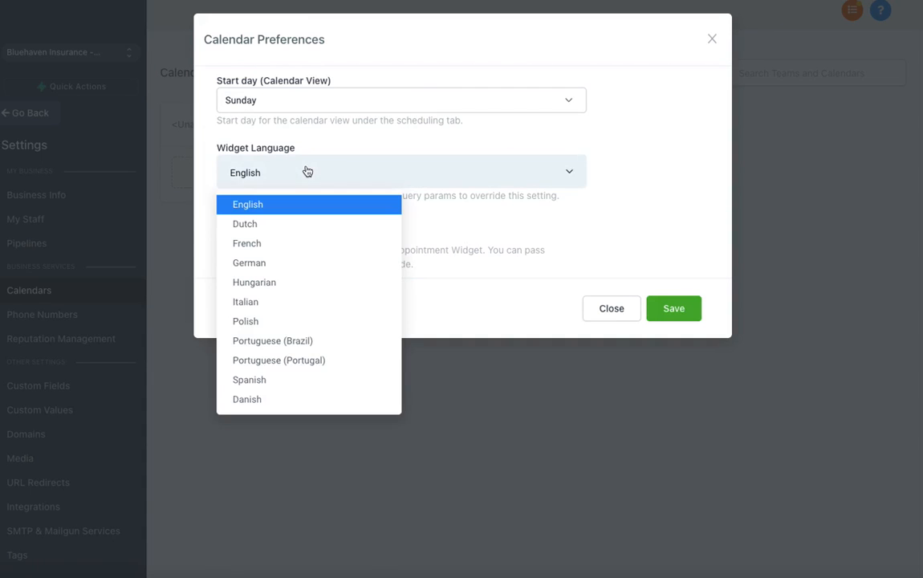
left_click(349, 146)
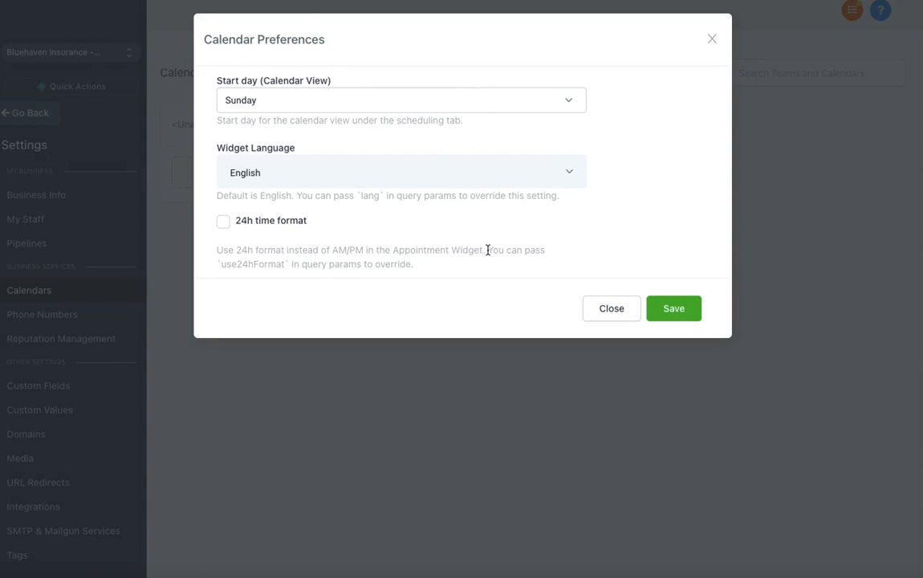
left_click(618, 309)
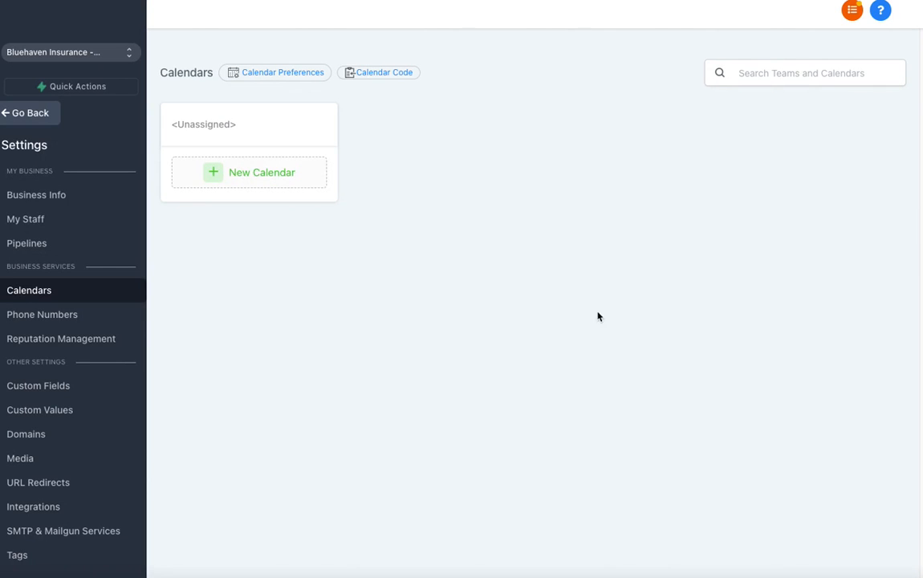
Step: Start a new calendar named "Appointment Calendar" with the description "My appointments with prospects"
left_click(254, 174)
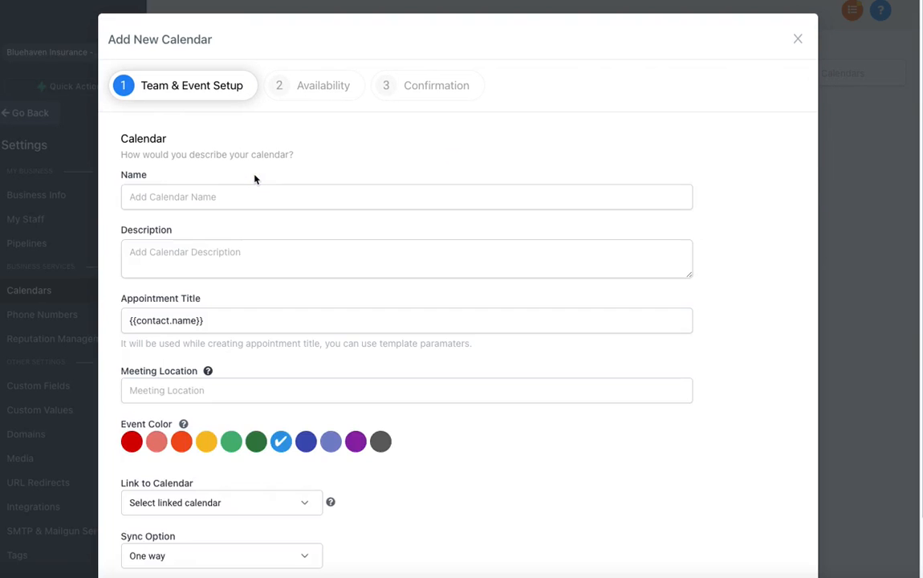
left_click(206, 197)
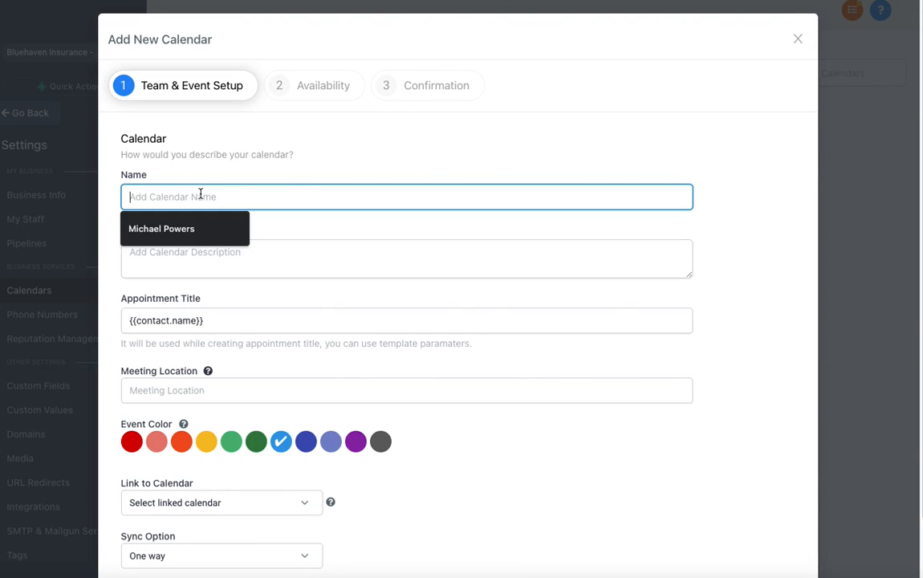
type("Appointment ")
type("Caledn")
type("nda")
left_click(176, 263)
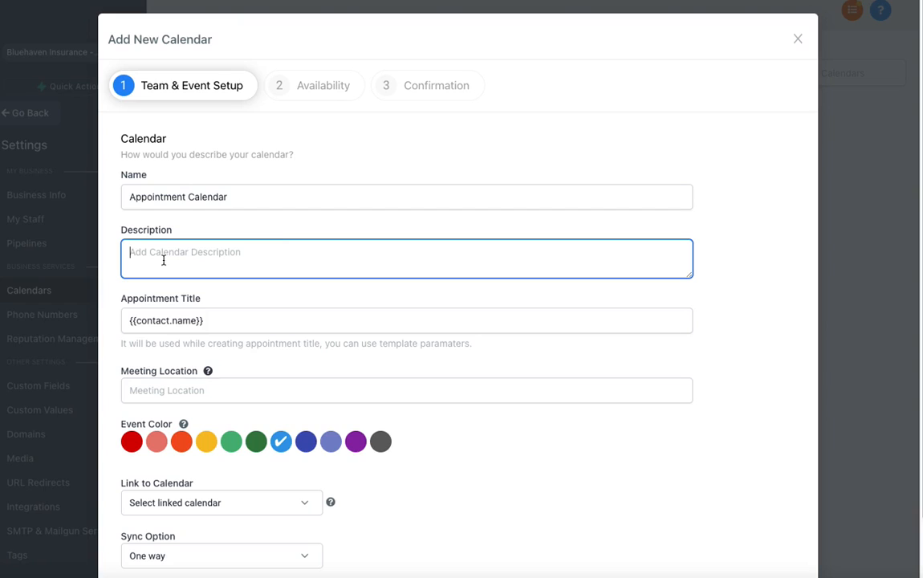
type("My appointments with prospects")
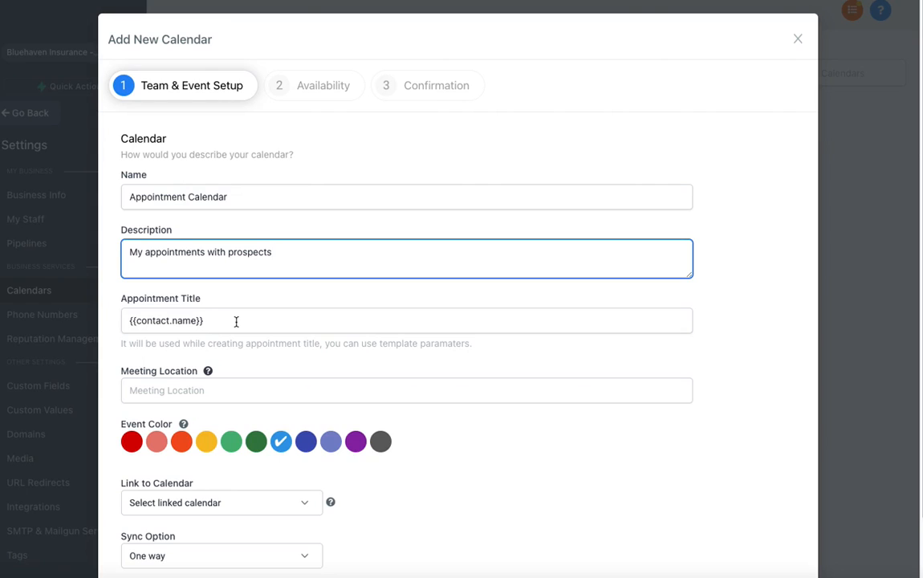
Step: Check the linked calendar and sync options, keep One way sync, and save the team and event setup to continue to Availability
scroll(176, 309, "down", 2)
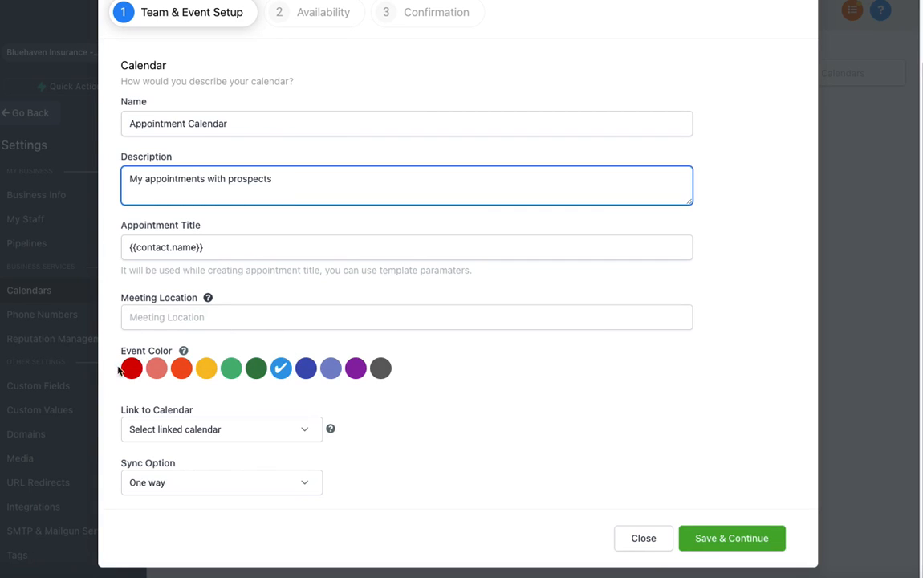
left_click(178, 433)
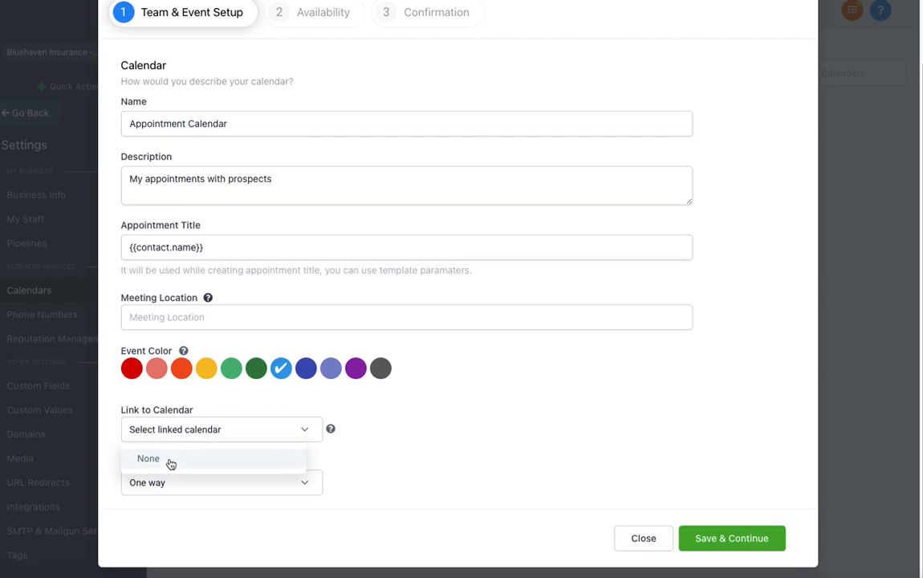
left_click(207, 411)
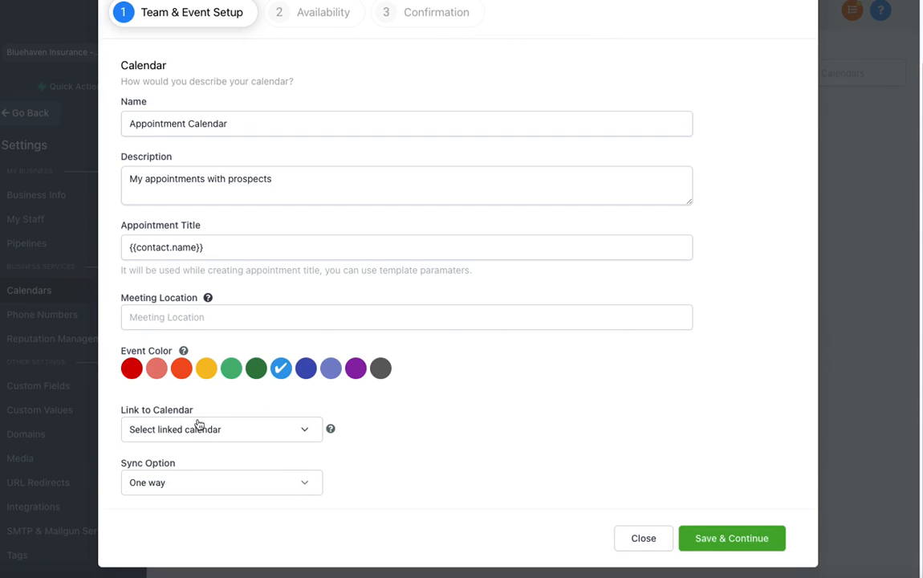
left_click(198, 431)
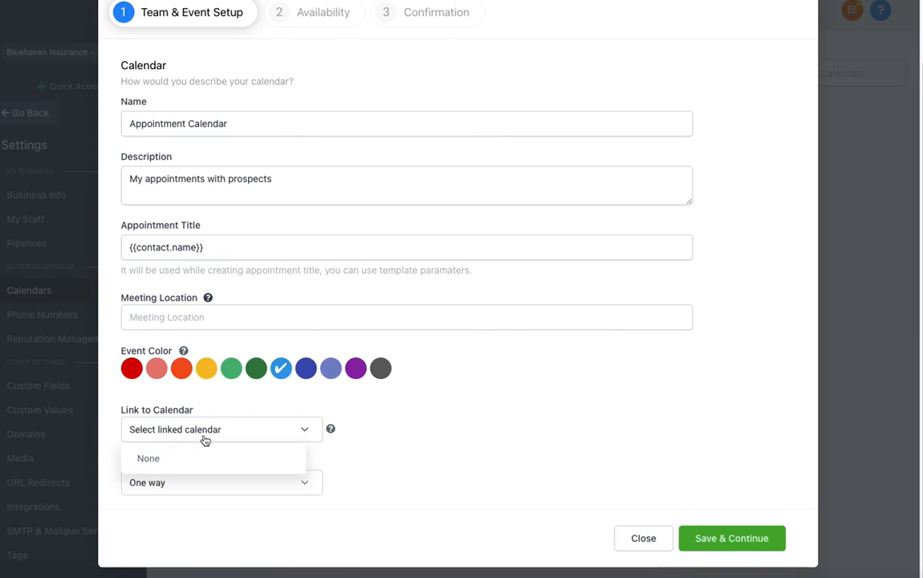
left_click(222, 406)
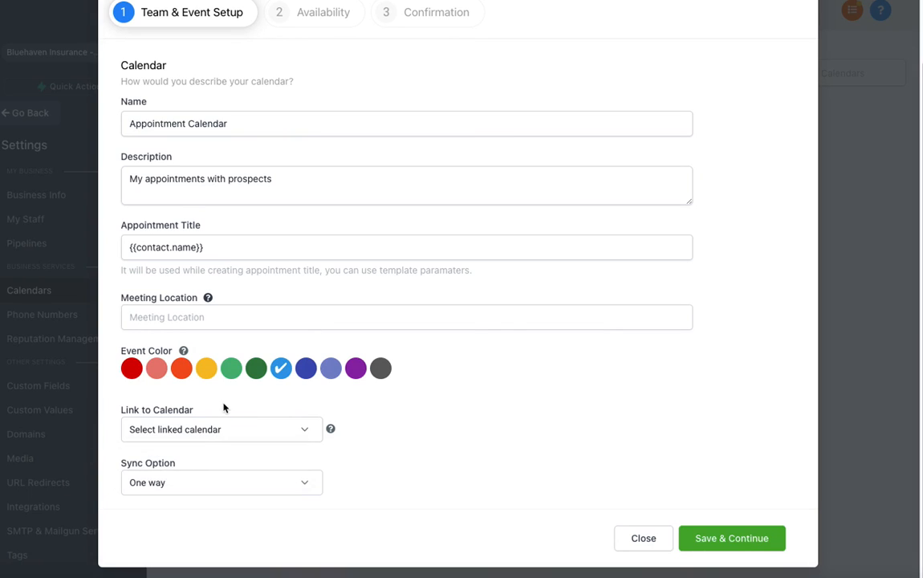
left_click(173, 489)
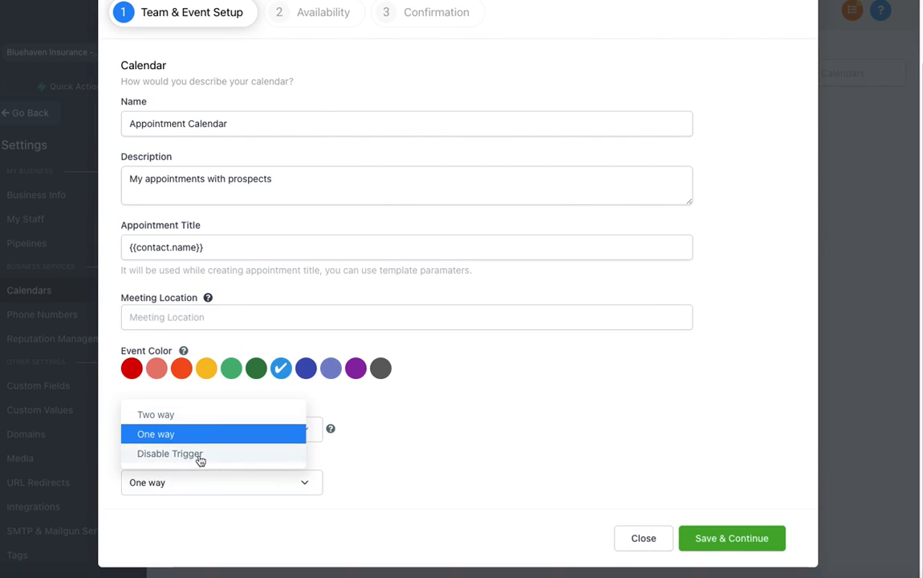
left_click(447, 463)
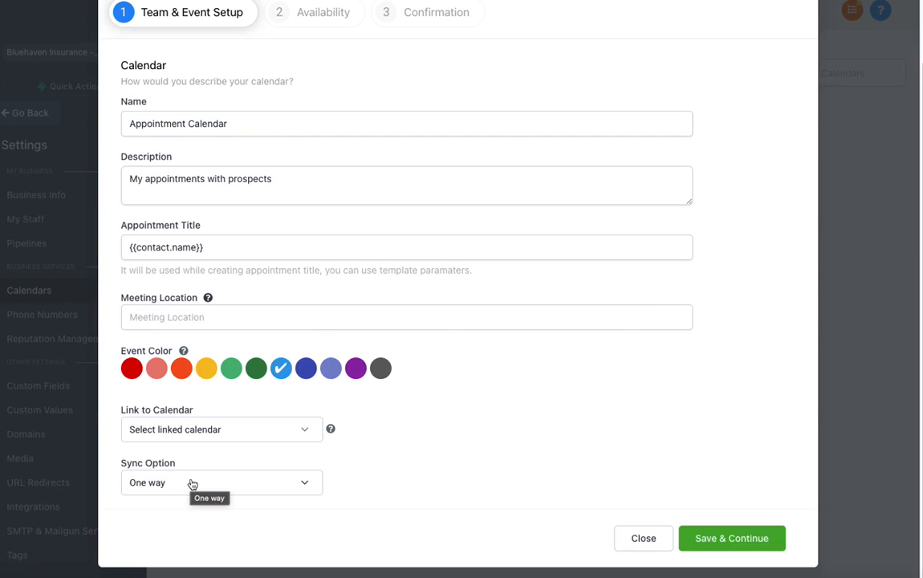
left_click(706, 537)
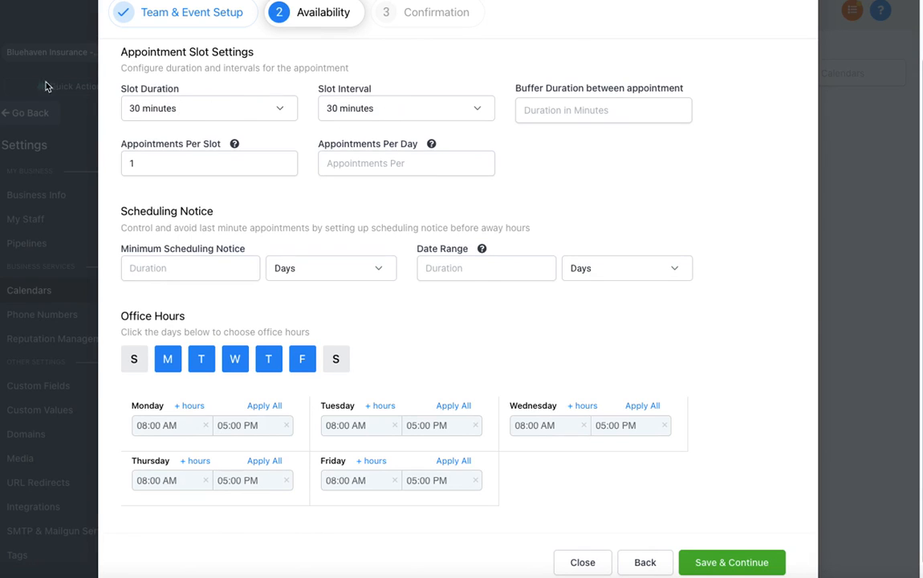
Step: Review the slot duration, slot interval and appointments per slot and per day settings
left_click(210, 112)
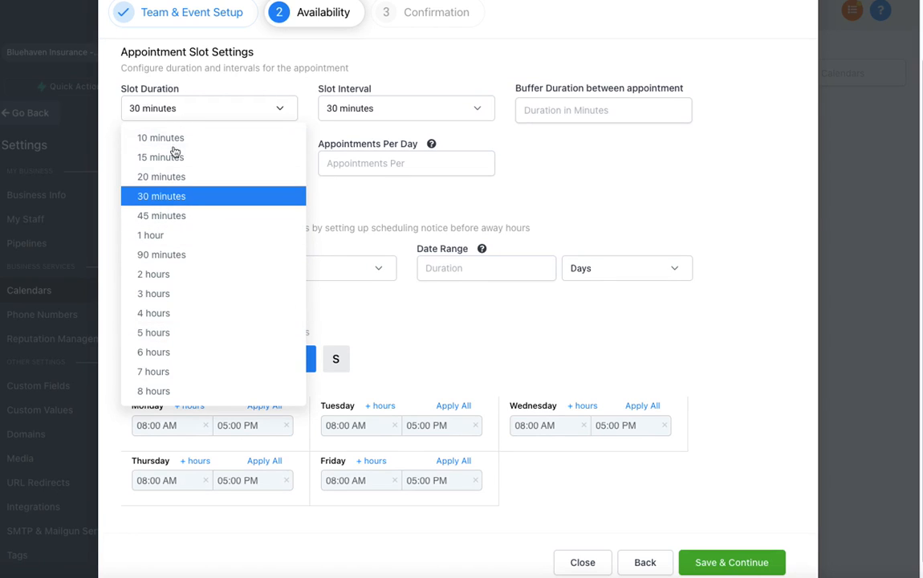
left_click(204, 85)
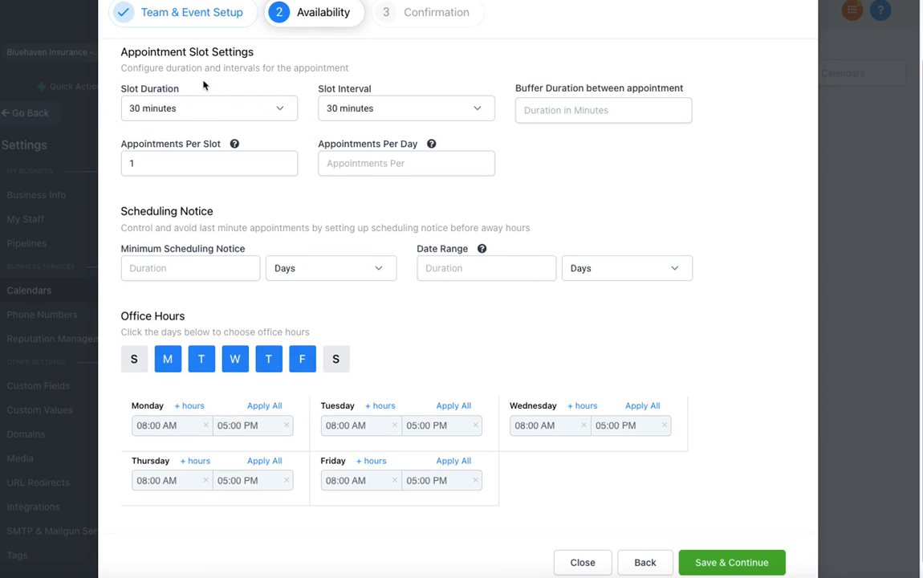
left_click(382, 112)
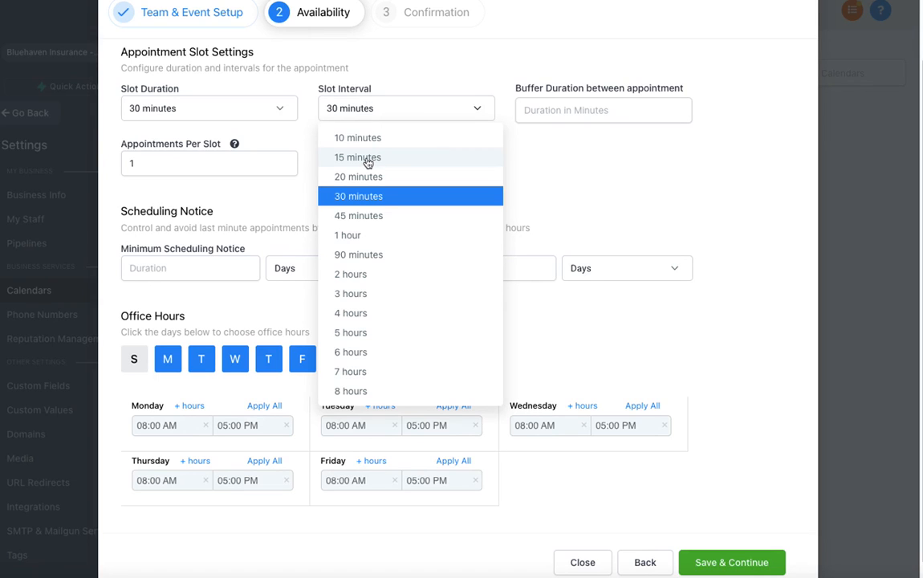
left_click(411, 58)
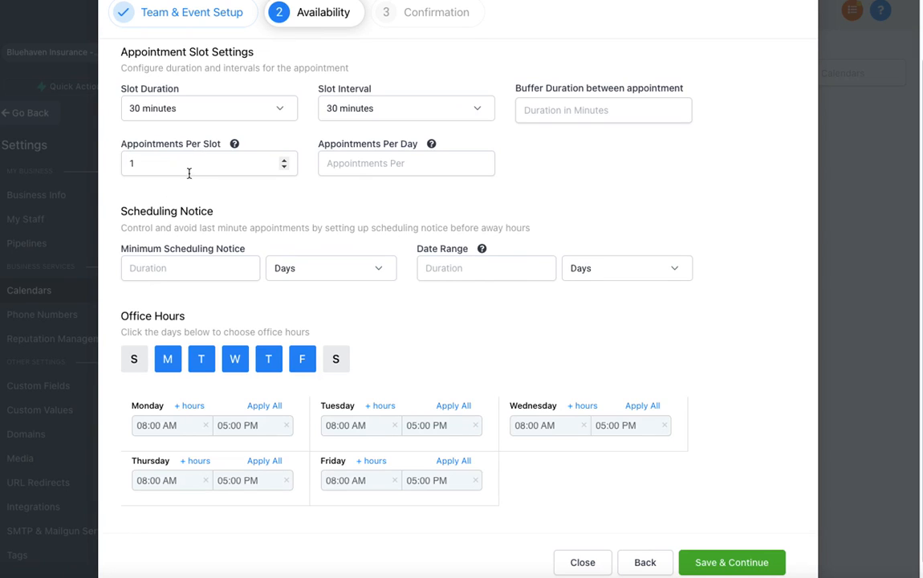
left_click(354, 162)
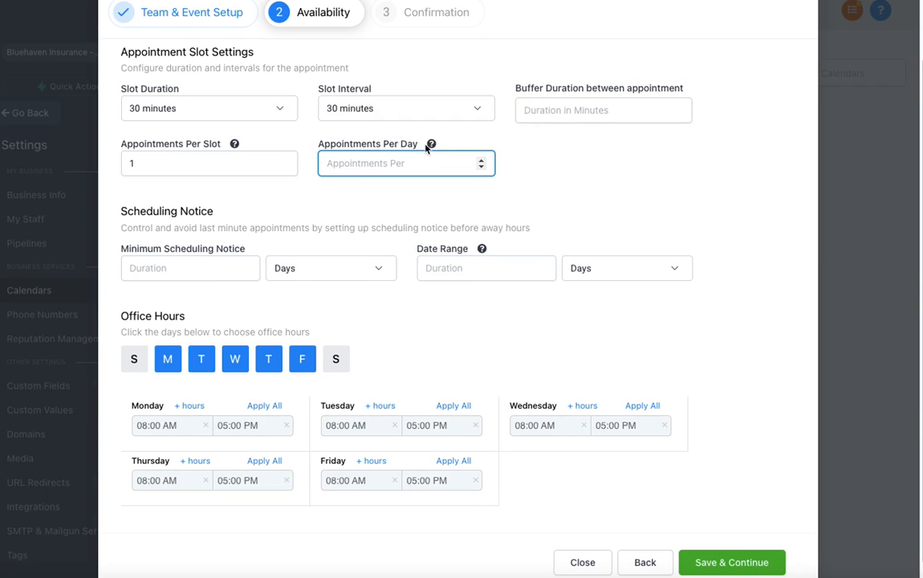
mouse_move(430, 146)
key("shift+Tab")
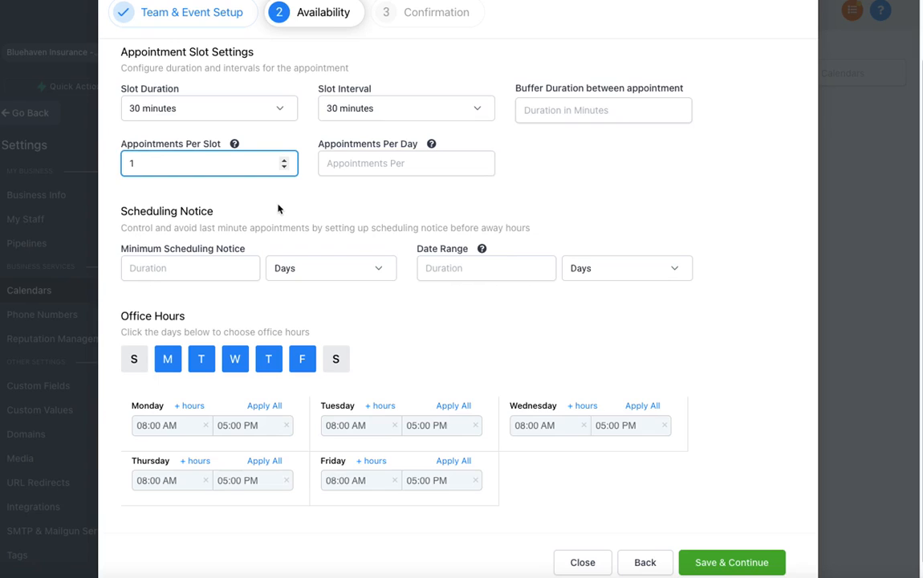
Step: Set the minimum scheduling notice to 2 days
scroll(280, 204, "down", 1)
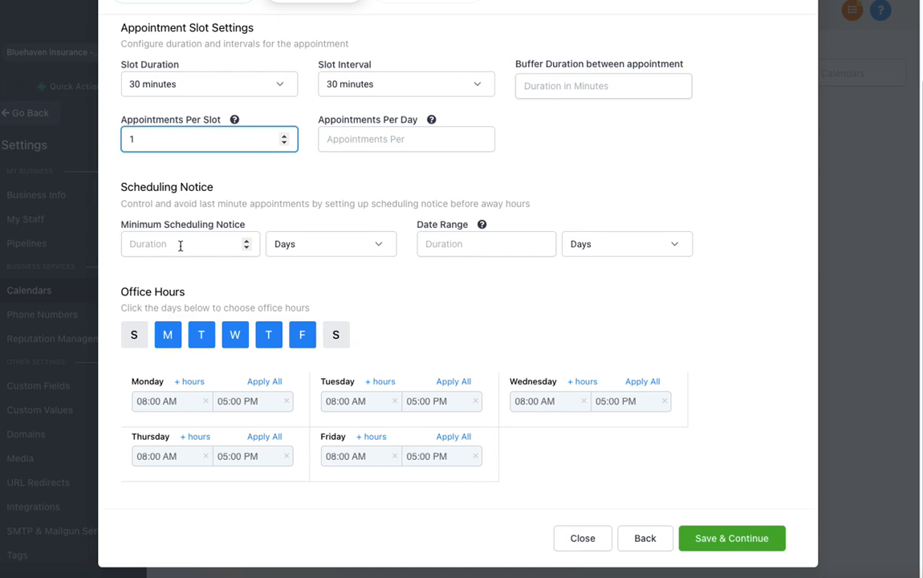
double_click(248, 242)
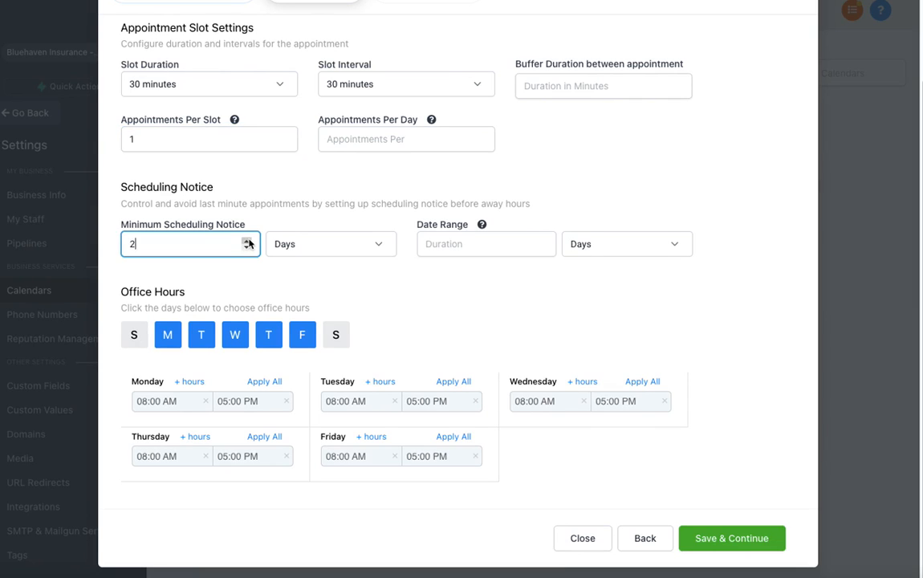
left_click(354, 245)
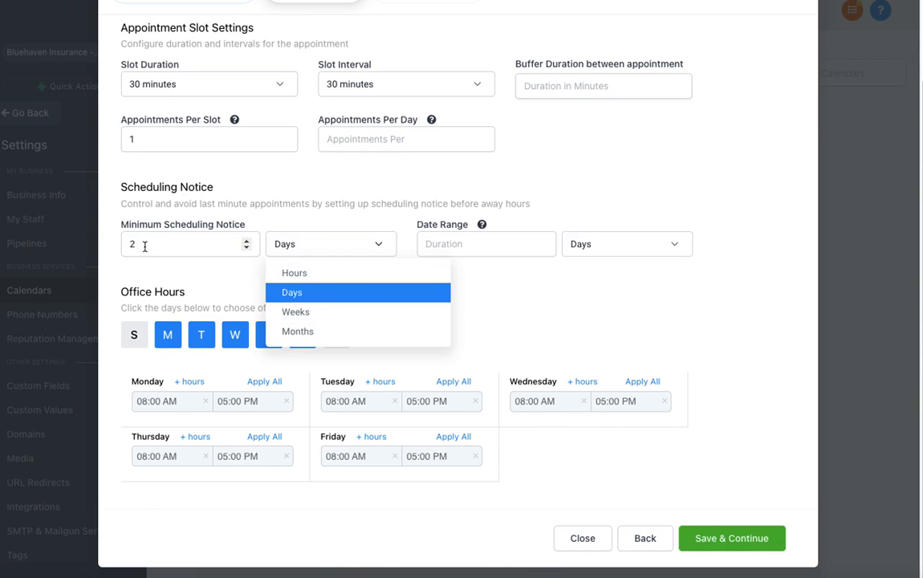
left_click_drag(141, 244, 103, 246)
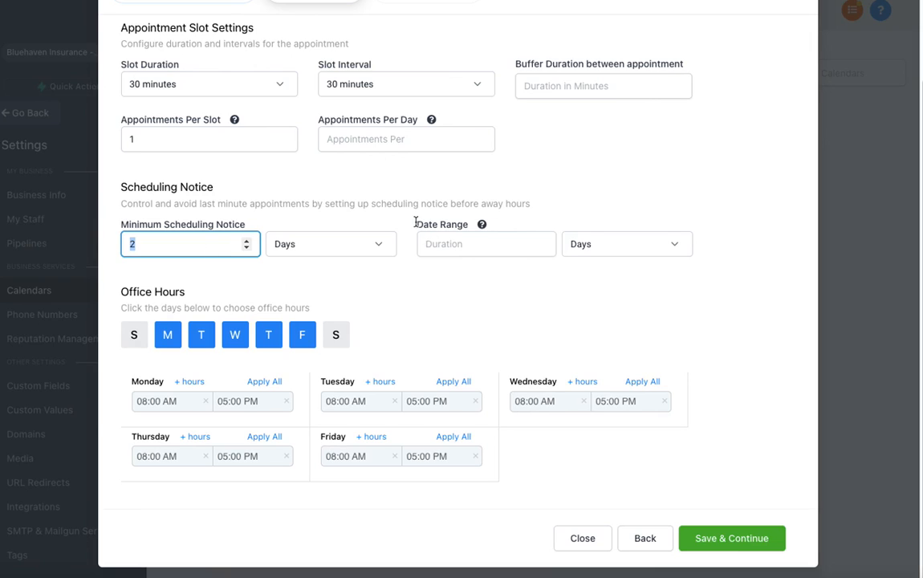
Step: Examine the date range duration and its time unit options
left_click(454, 246)
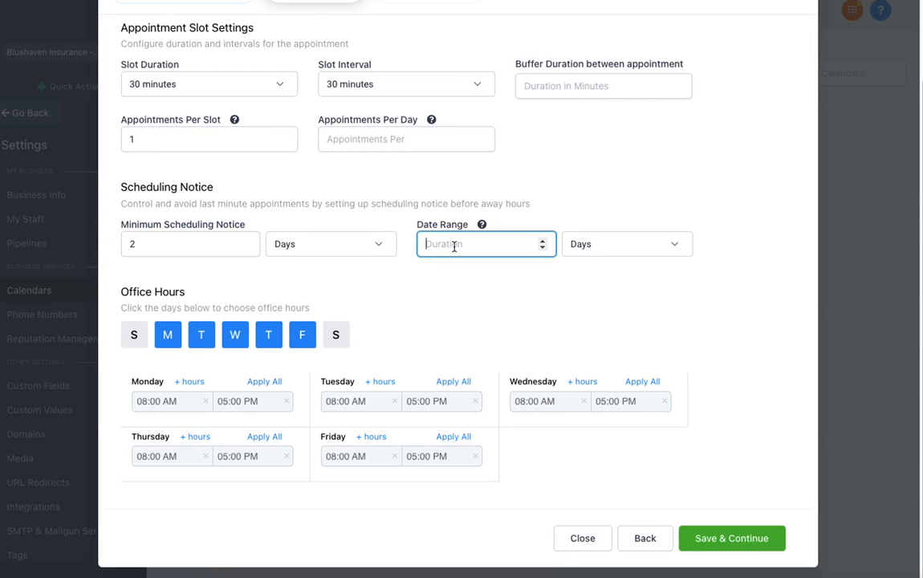
left_click(614, 255)
left_click(598, 202)
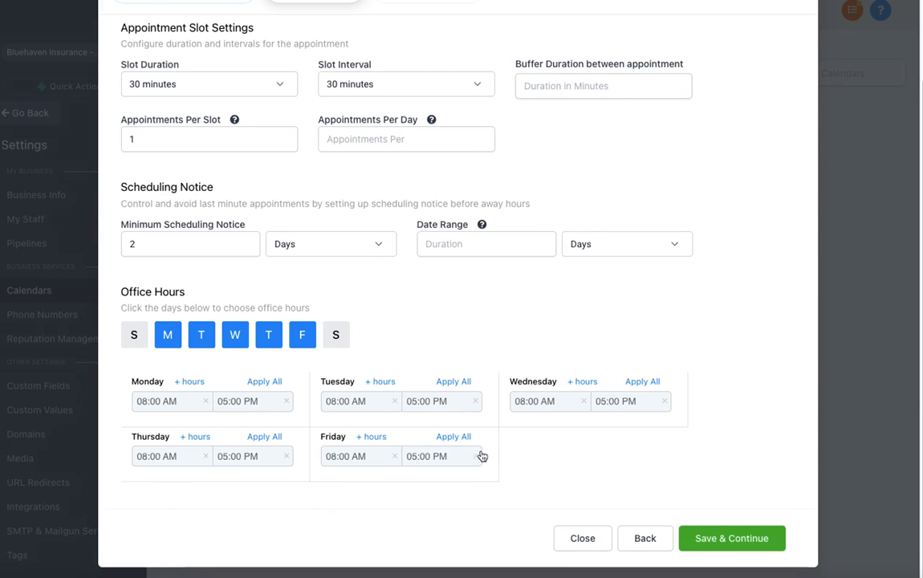
Step: Save the availability settings to continue to Confirmation, and check the available Custom Form options without changing the selection
left_click(737, 539)
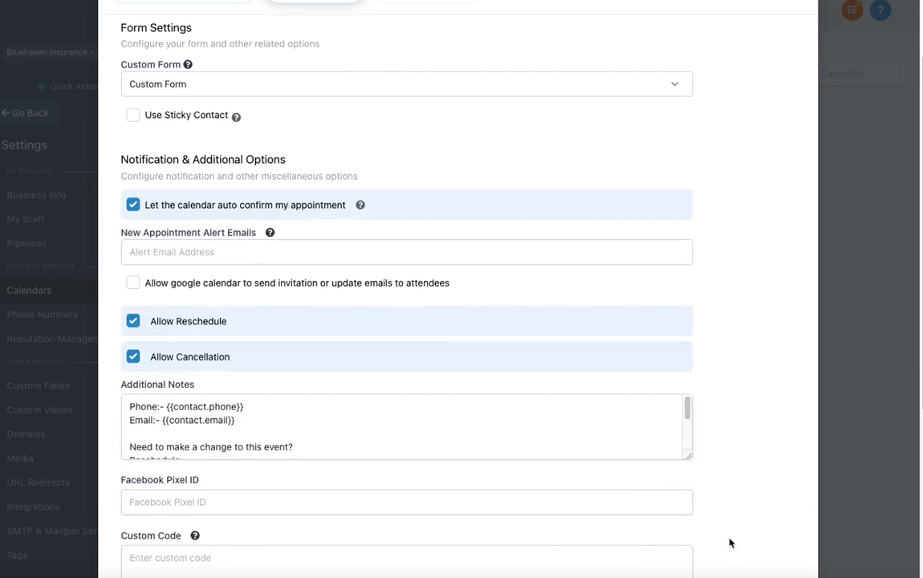
scroll(216, 206, "up", 3)
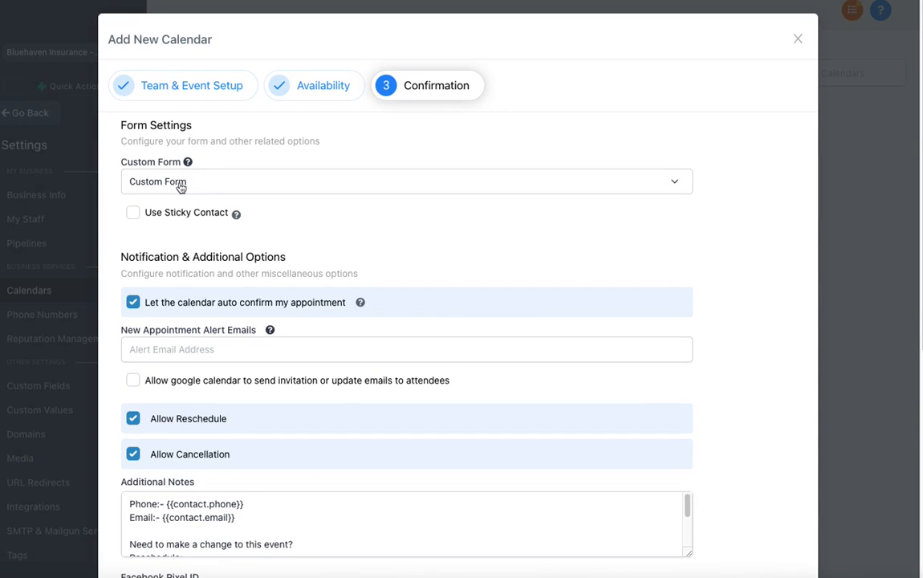
left_click(182, 186)
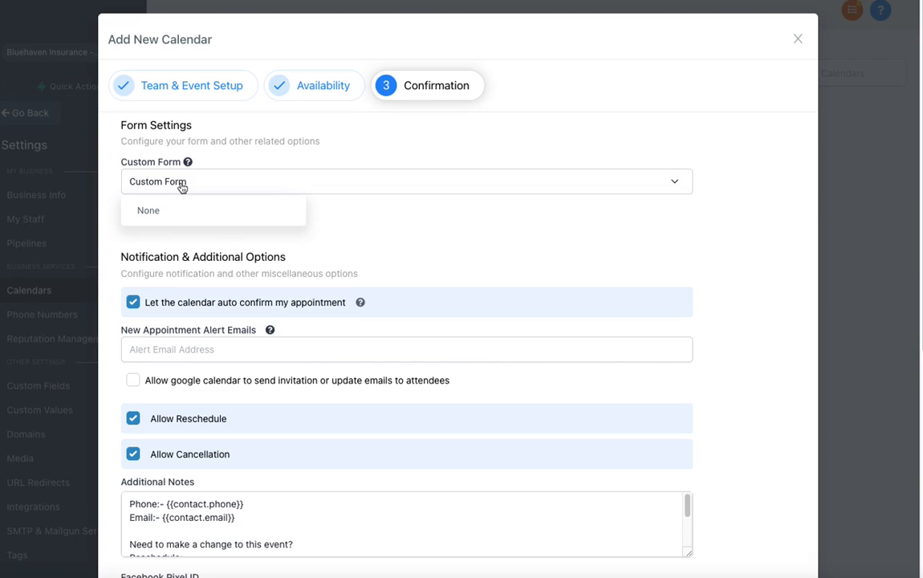
left_click(195, 142)
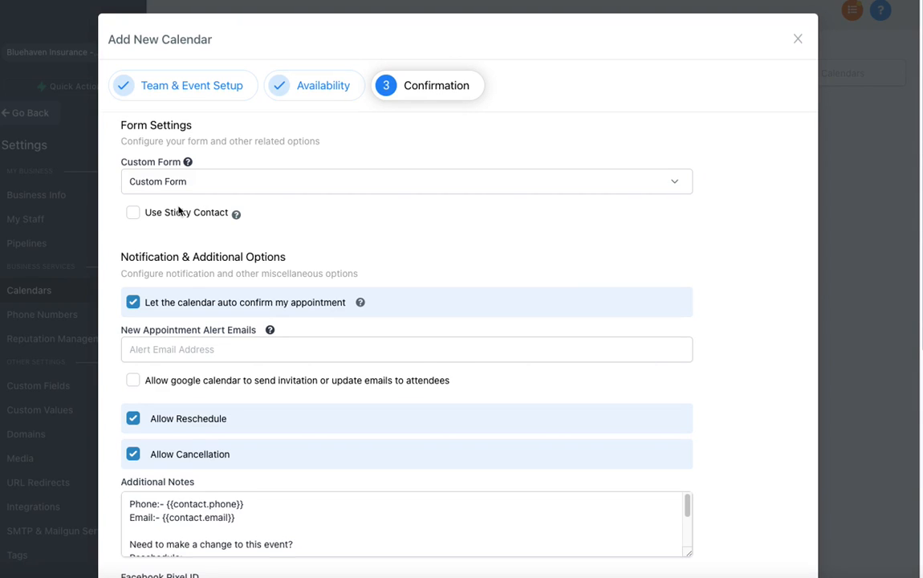
left_click(192, 181)
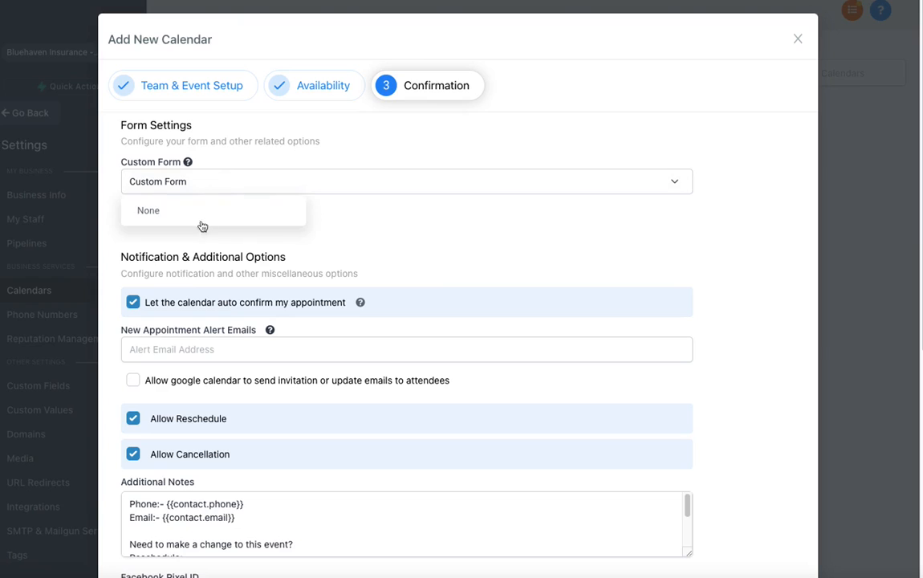
left_click(331, 206)
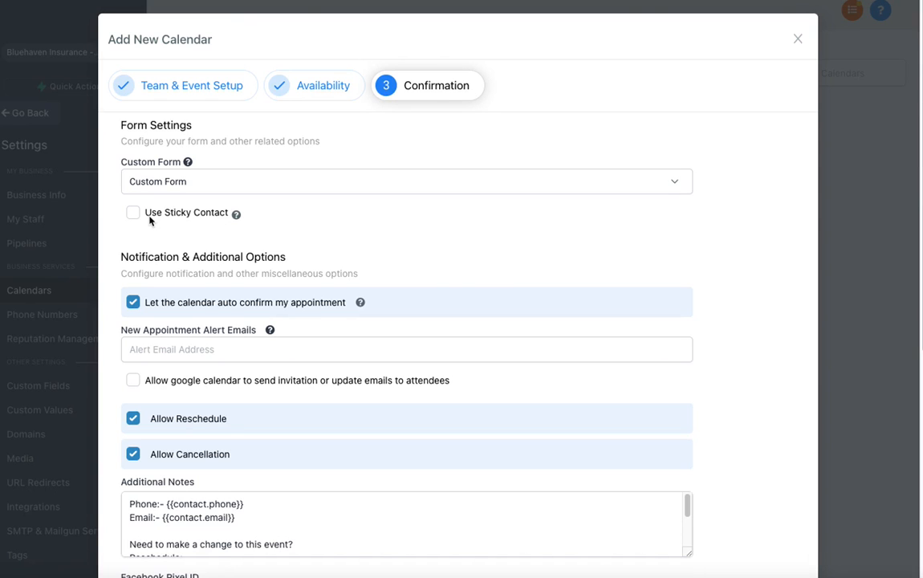
Step: Review the notification options, alert email field, full additional notes, Facebook Pixel ID, custom code and form submission settings
scroll(342, 202, "down", 3)
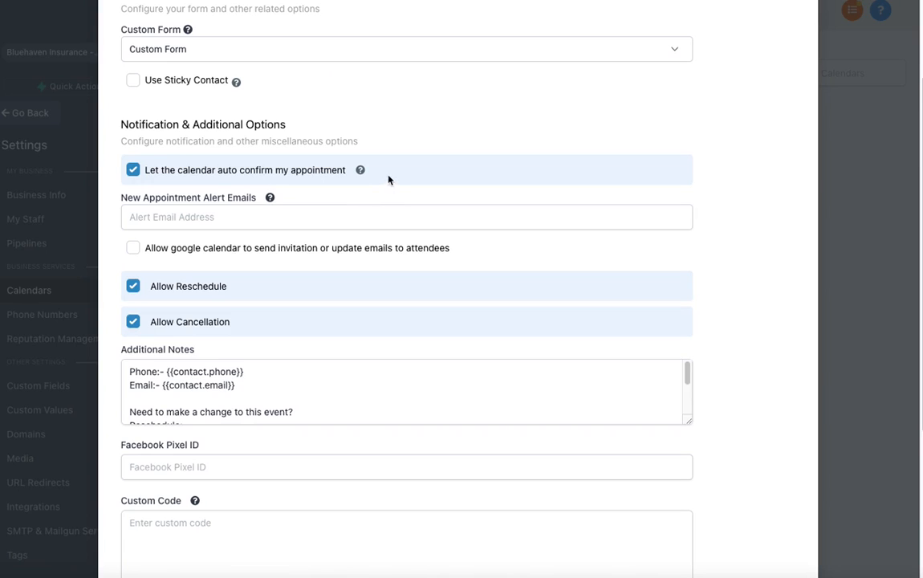
left_click(156, 222)
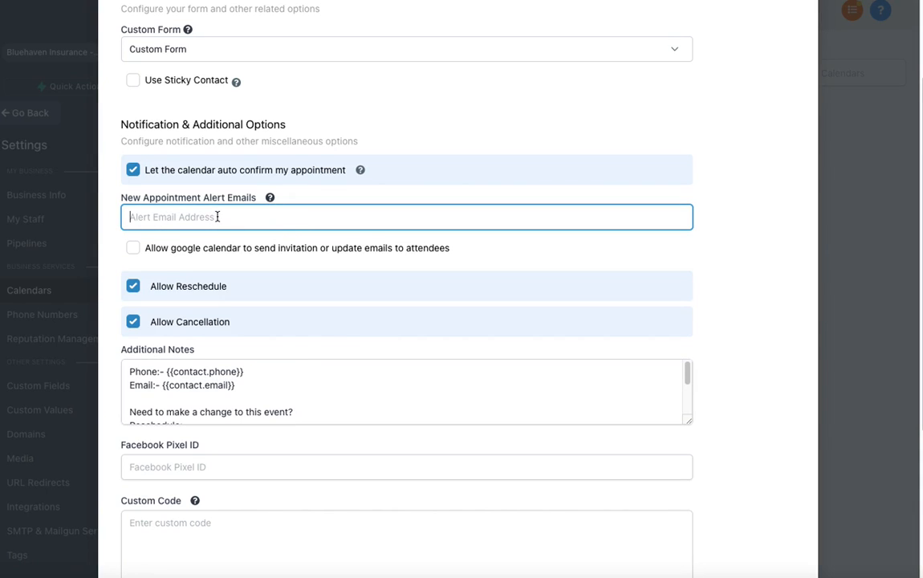
scroll(216, 217, "down", 3)
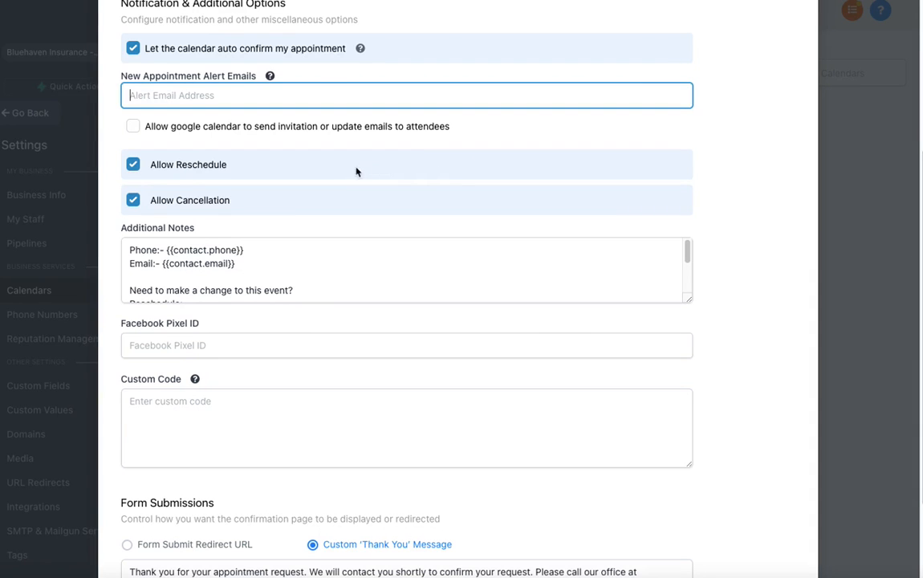
scroll(357, 171, "down", 3)
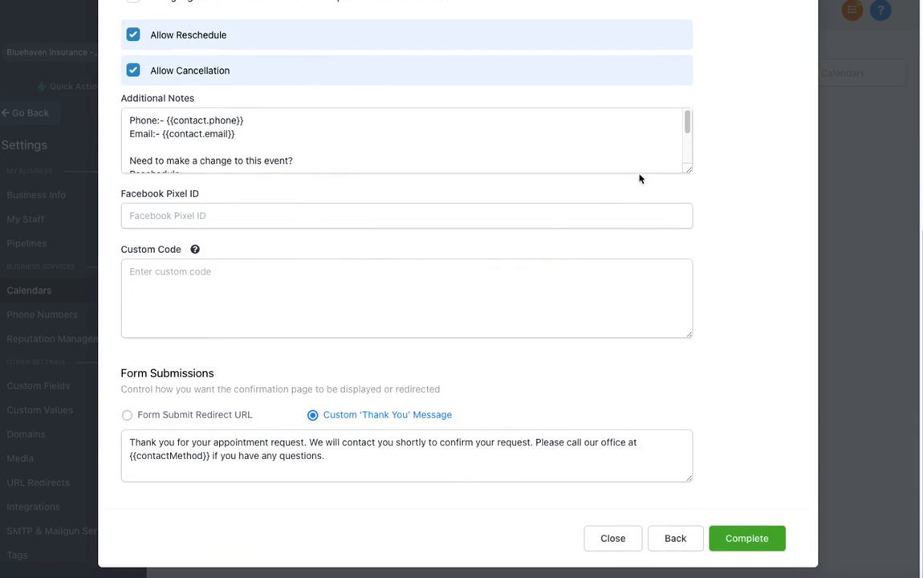
left_click_drag(689, 170, 692, 263)
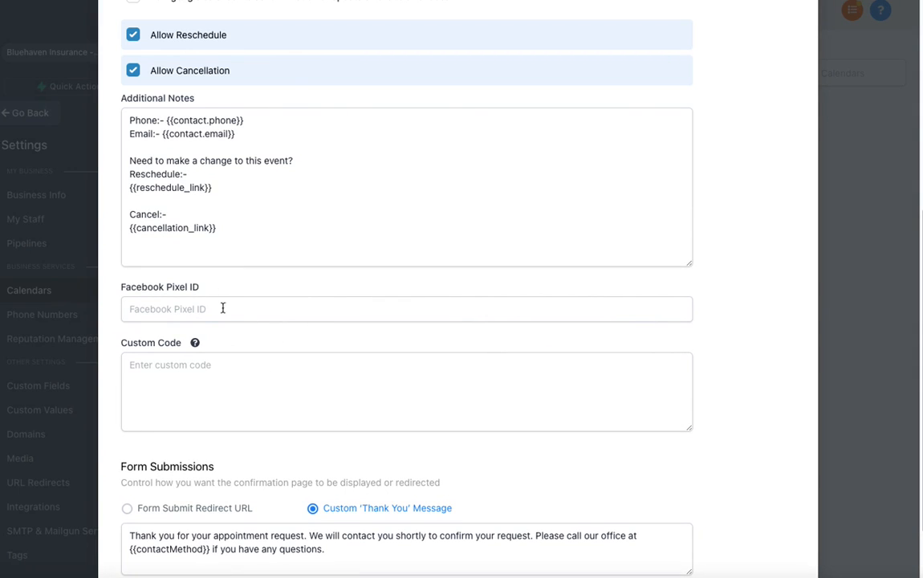
scroll(356, 330, "down", 2)
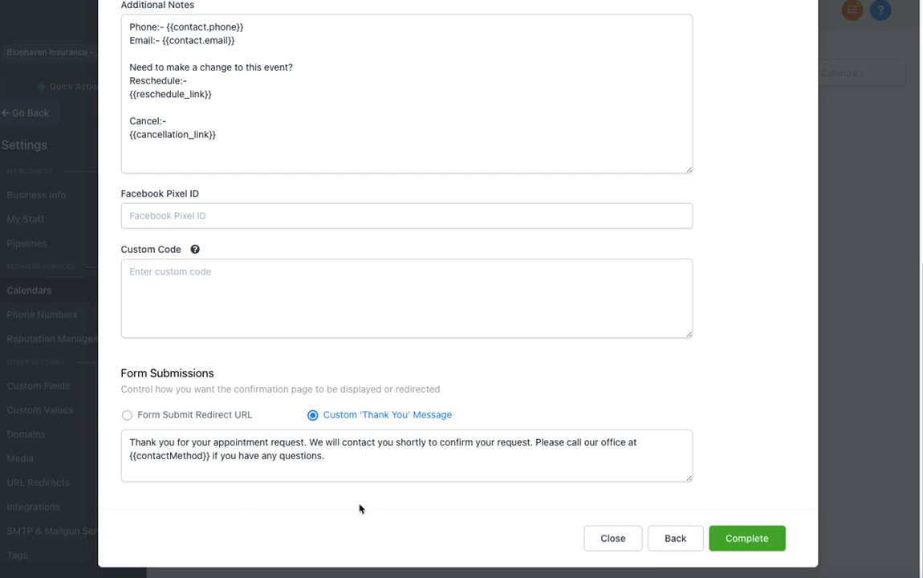
Step: Complete the new calendar setup and check the actions offered for Appointment Calendar in the calendar list
left_click(758, 538)
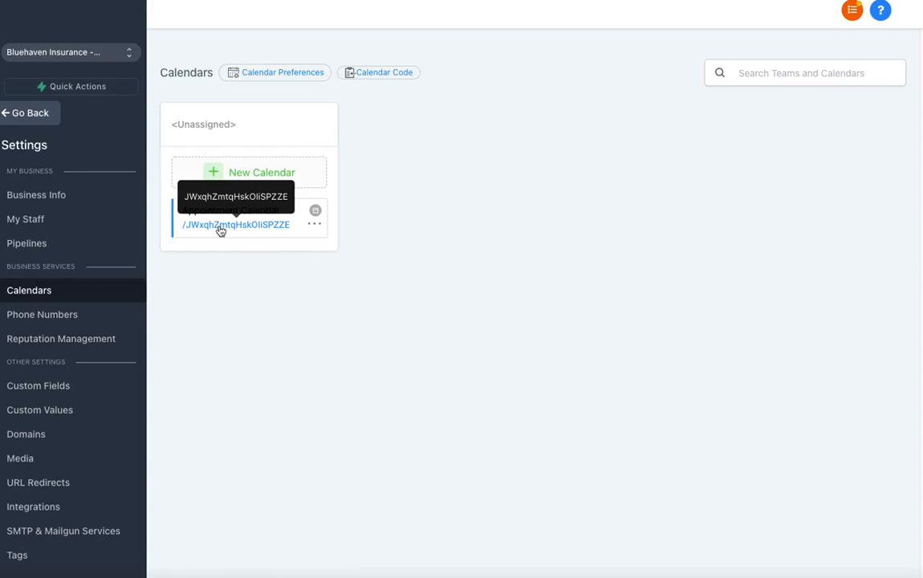
left_click(315, 225)
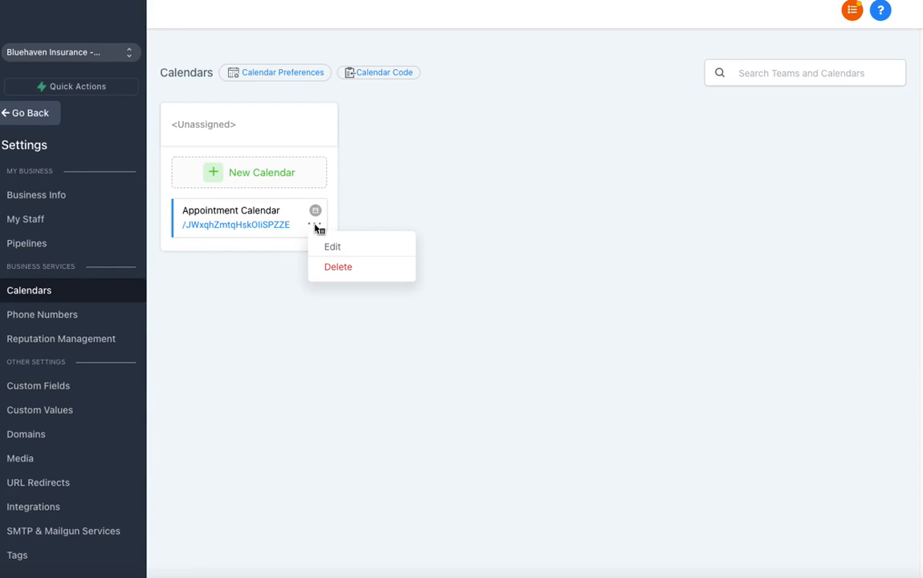
left_click(270, 225)
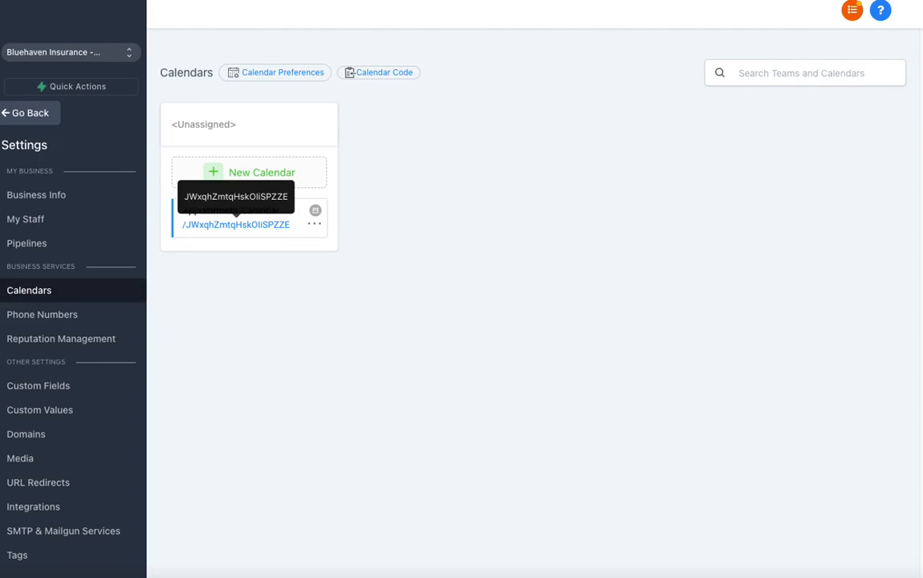
Step: Leave the settings and open the Web Rates Thank you page of the Web Rates Campaign funnel for editing
left_click(36, 120)
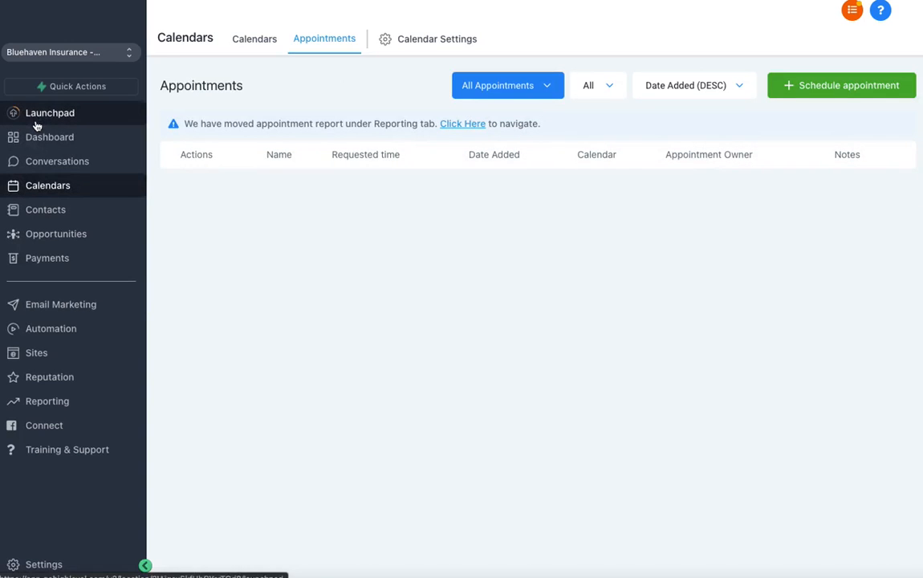
left_click(48, 353)
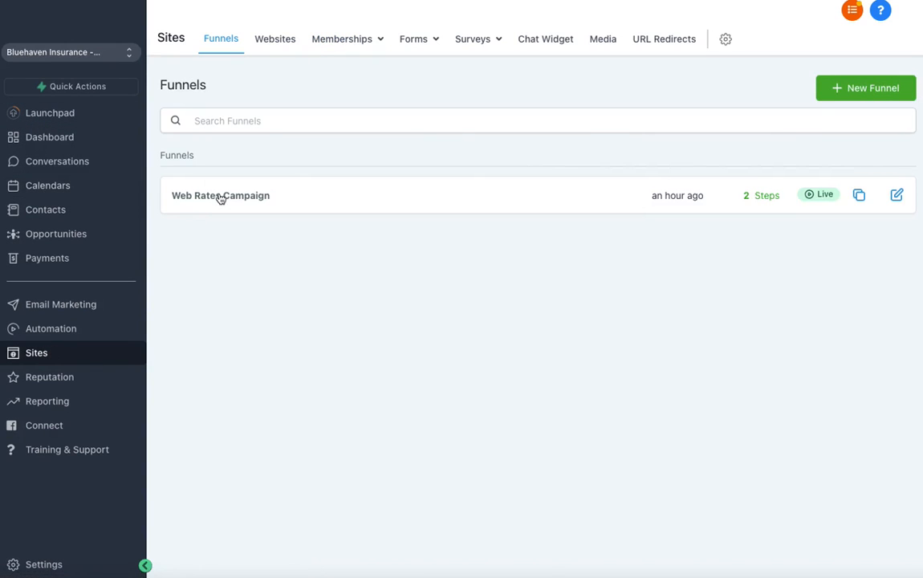
left_click(218, 197)
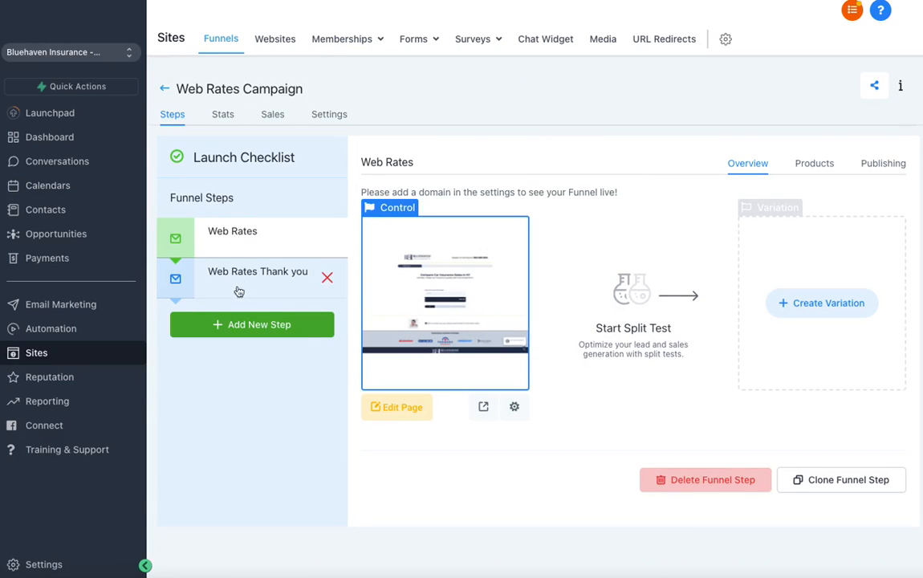
left_click(246, 278)
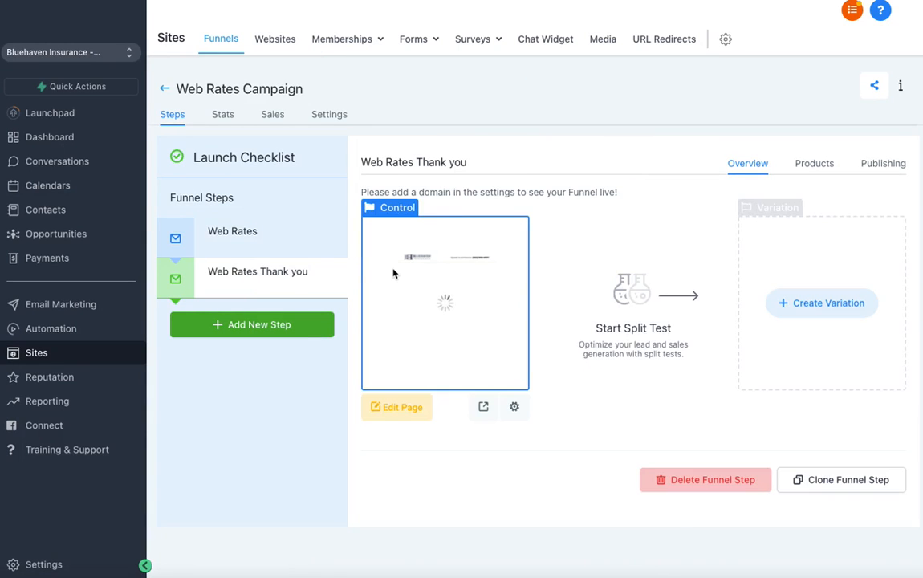
left_click(394, 405)
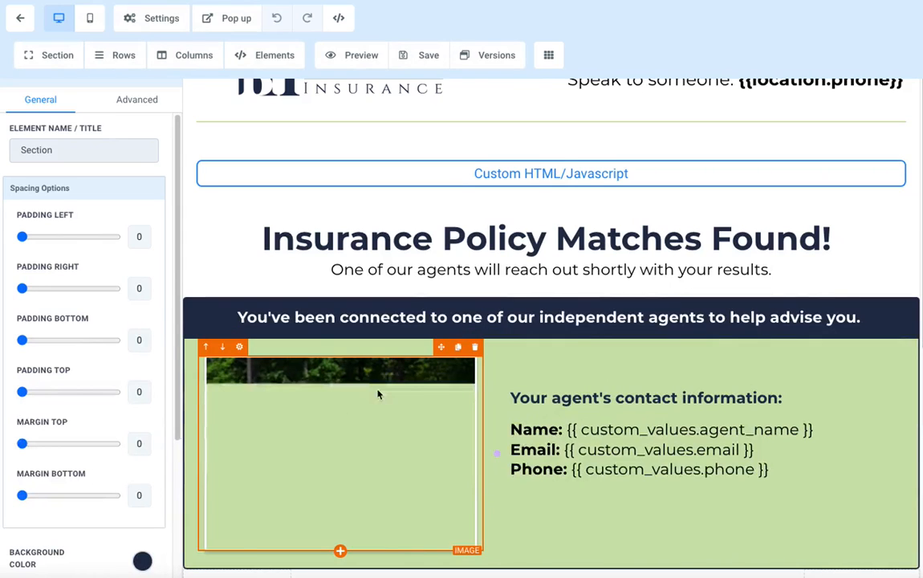
Step: Insert a one-column row between the green agent contact section and the "Tell us what car you drive" row
scroll(378, 394, "down", 5)
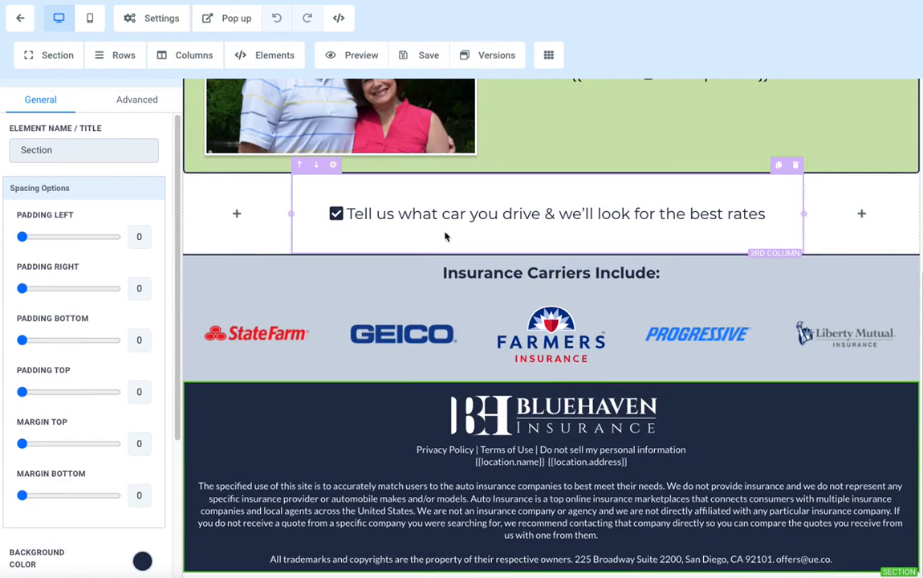
left_click(550, 173)
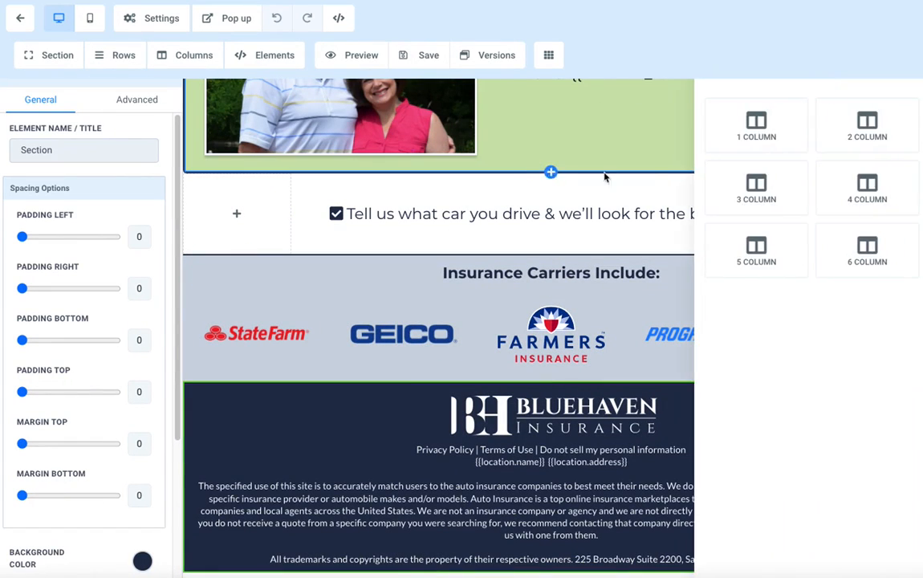
left_click(755, 125)
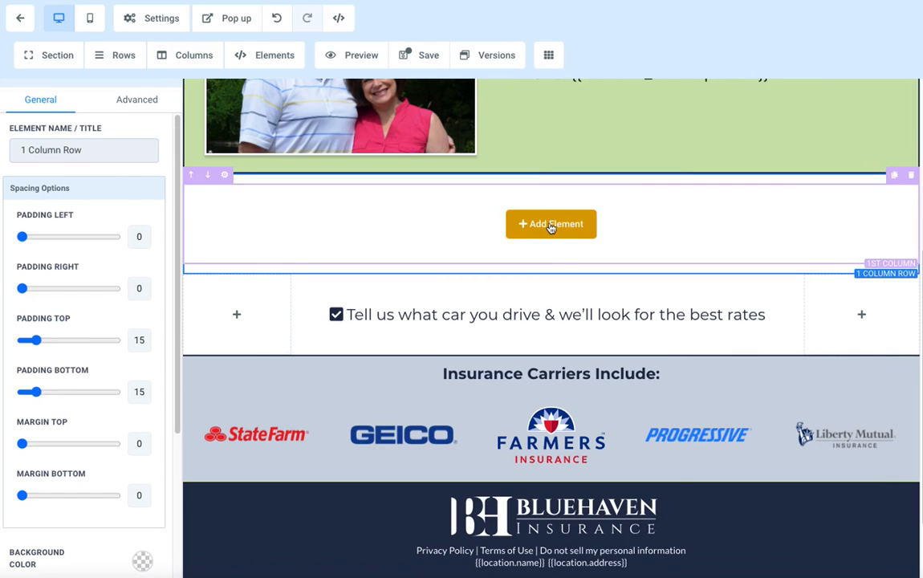
Step: Add a Calendar element to the empty one-column row and assign Appointment Calendar to it
left_click(550, 226)
scroll(715, 345, "down", 3)
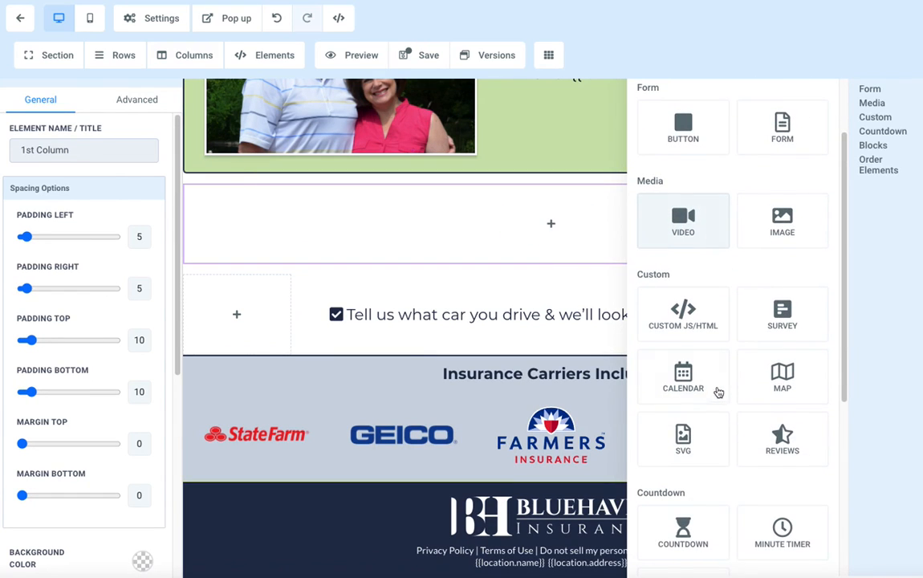
left_click(709, 384)
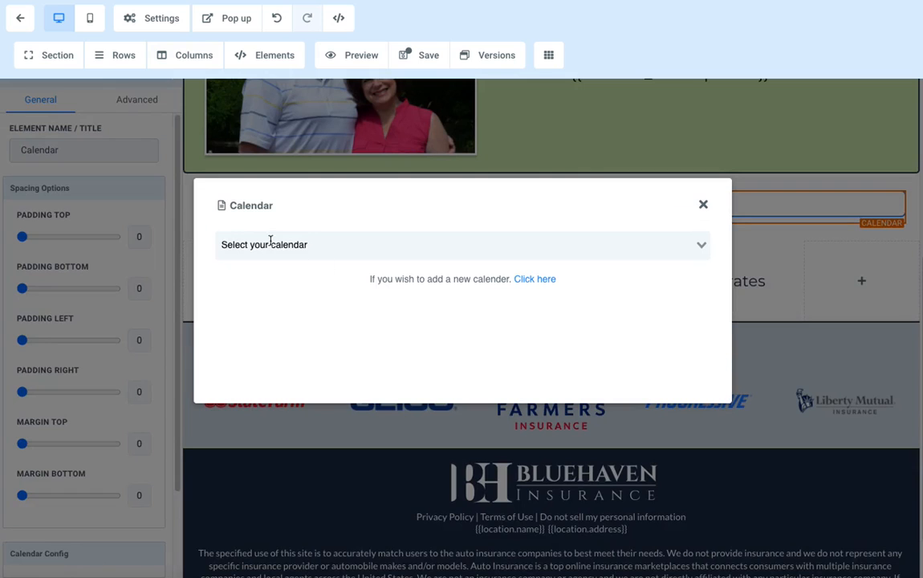
left_click(270, 244)
left_click(297, 270)
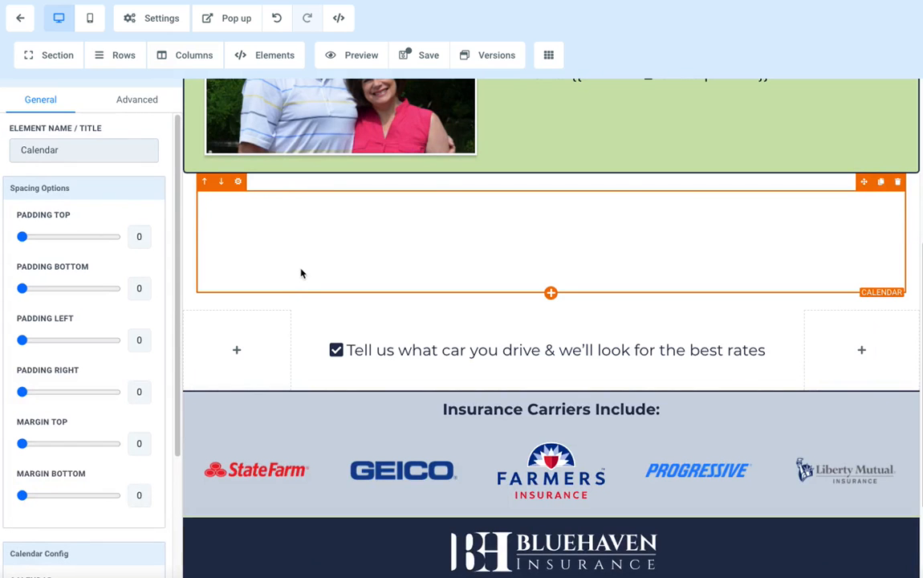